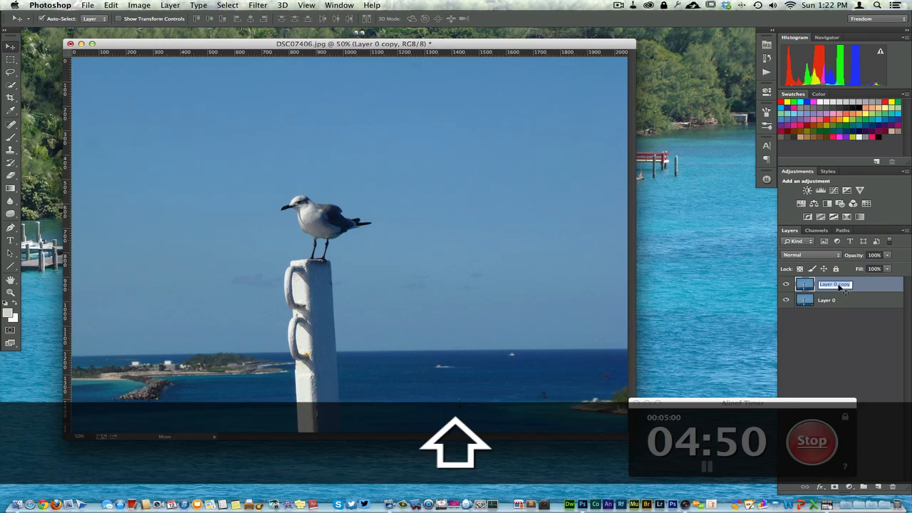
# - Rename the duplicate layer as C and open a Curves adjustment on it, placing the dialog clear of the bird
pyautogui.write('C')
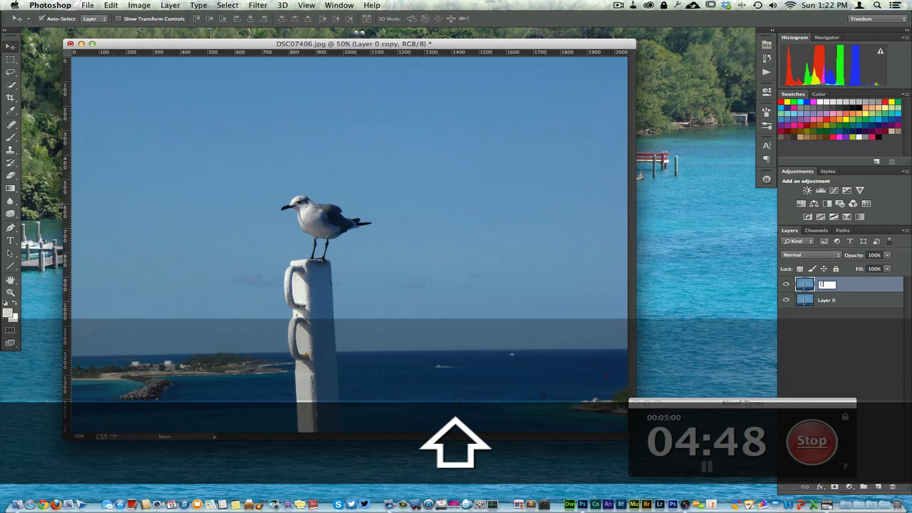
pyautogui.click(570, 341)
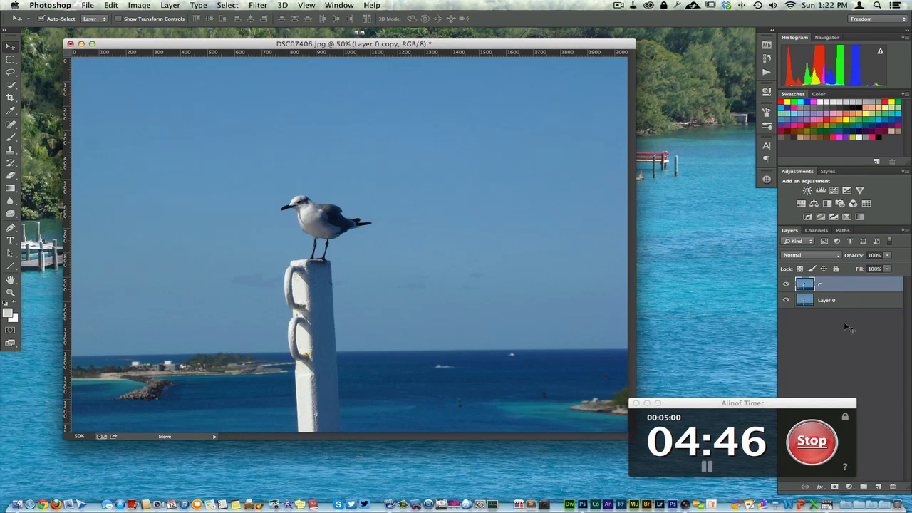
pyautogui.click(172, 7)
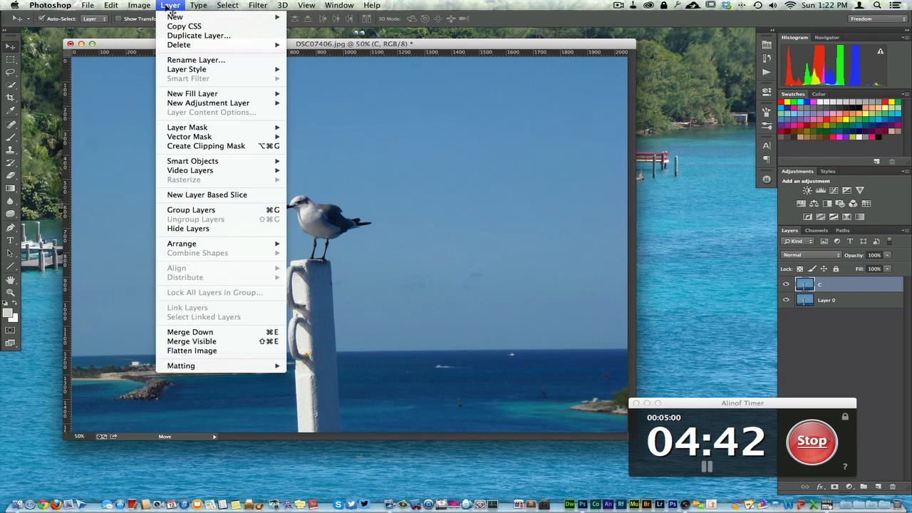
pyautogui.moveTo(147, 7)
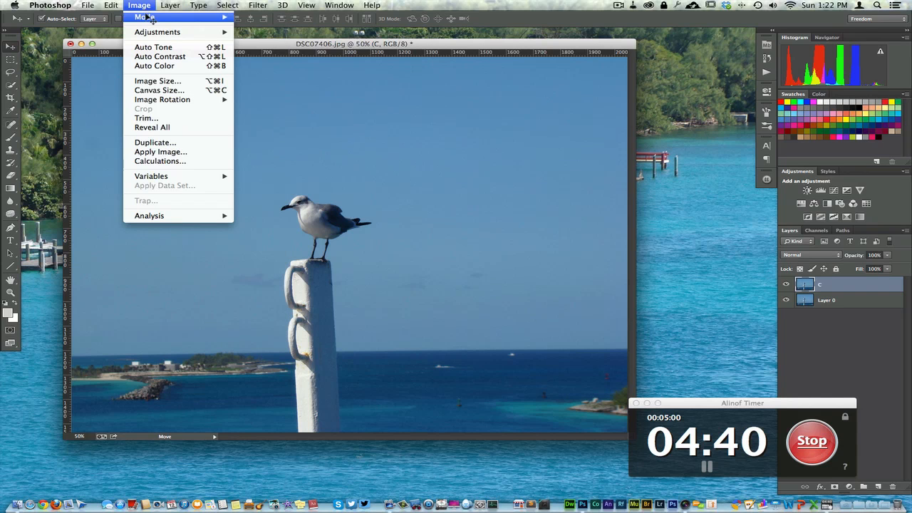
pyautogui.moveTo(151, 32)
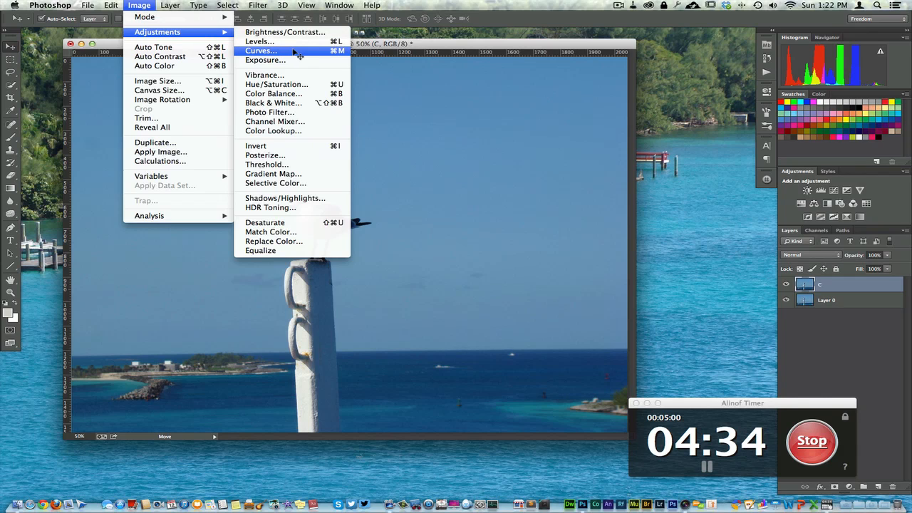
pyautogui.click(443, 46)
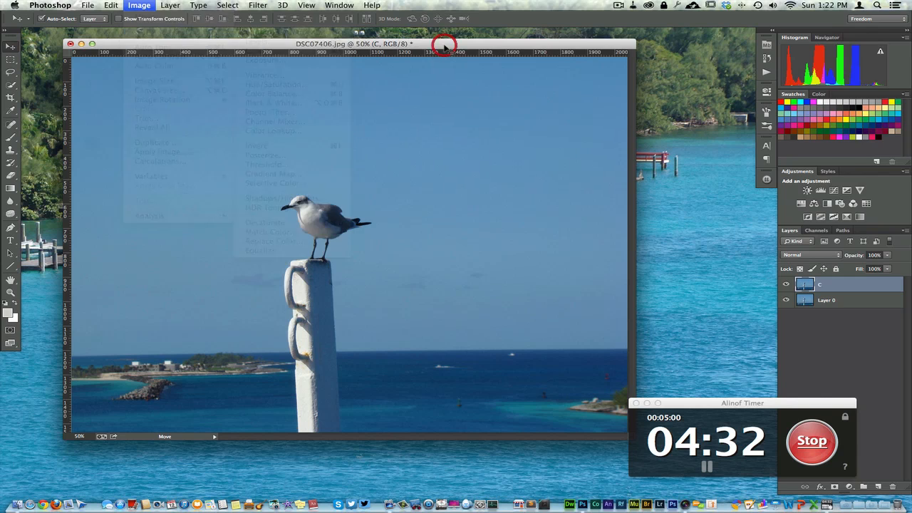
pyautogui.press('super+m')
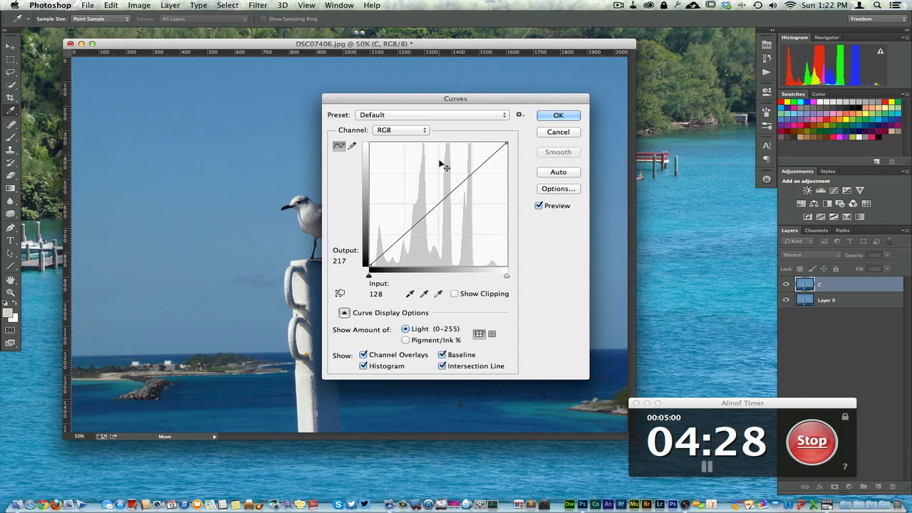
pyautogui.moveTo(432, 101); pyautogui.dragTo(586, 118)
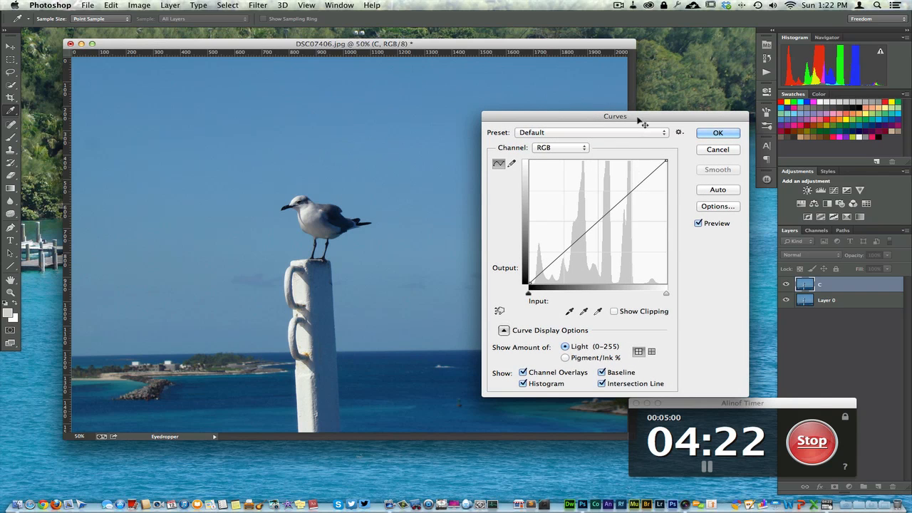
pyautogui.moveTo(640, 114); pyautogui.dragTo(631, 100)
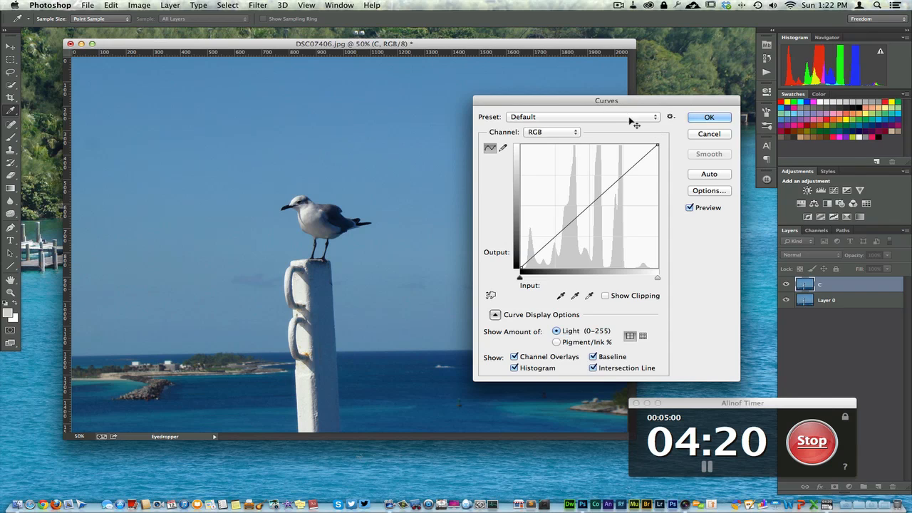
# - Try the Color Negative (RGB) and Cross Process (RGB) curve presets, comparing the latter with the original image
pyautogui.click(630, 117)
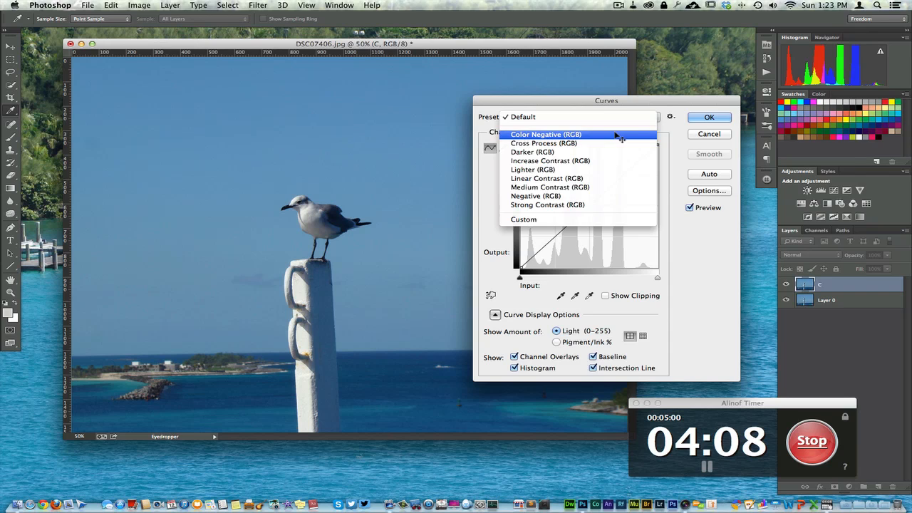
pyautogui.click(617, 135)
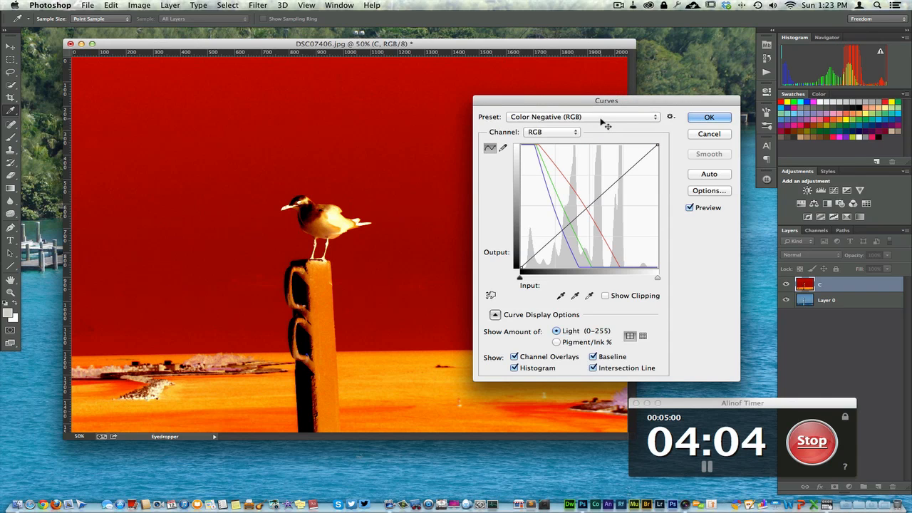
pyautogui.click(601, 120)
pyautogui.click(603, 126)
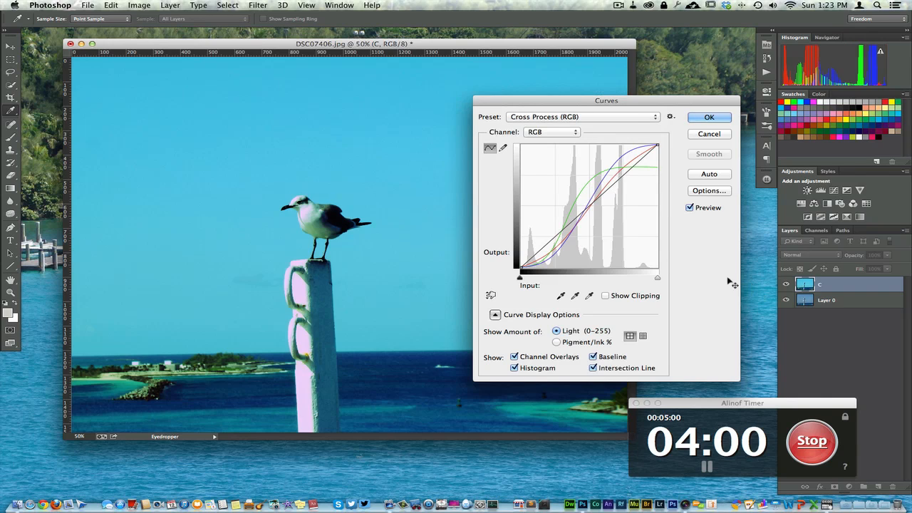
pyautogui.click(697, 210)
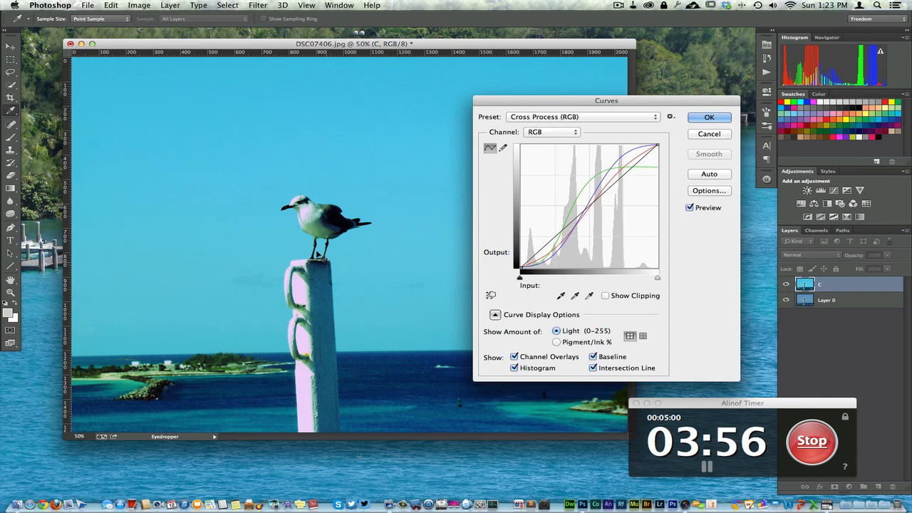
# - Try the Darker (RGB) and Increase Contrast (RGB) curve presets, comparing each with the original through the preview
pyautogui.click(570, 119)
pyautogui.click(568, 126)
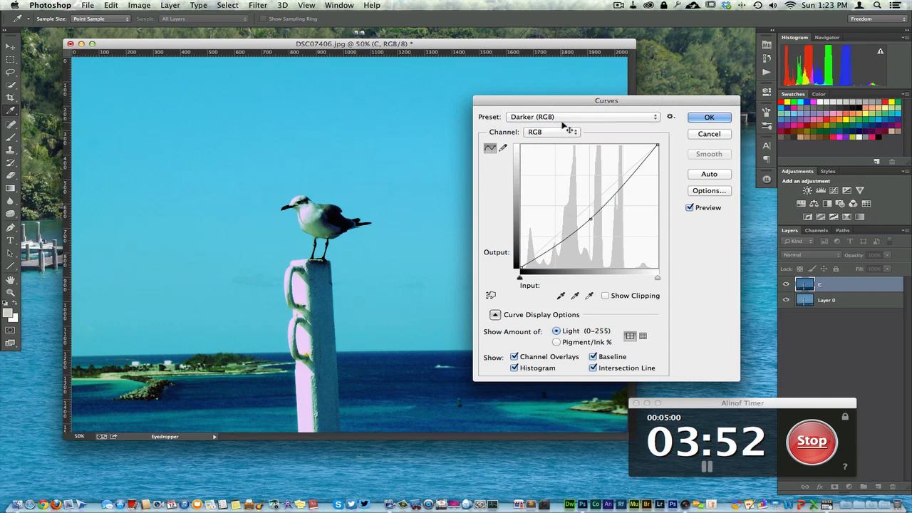
pyautogui.click(690, 207)
pyautogui.click(690, 207)
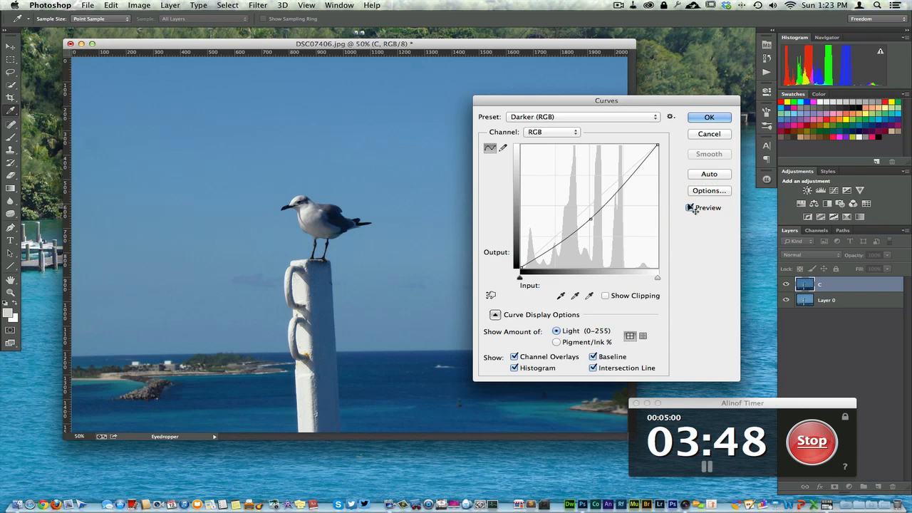
pyautogui.click(578, 118)
pyautogui.click(576, 125)
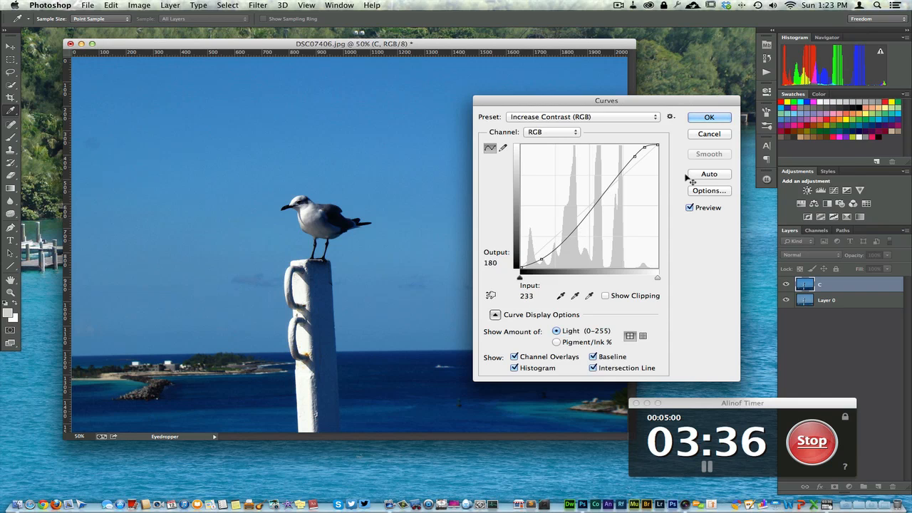
pyautogui.click(691, 209)
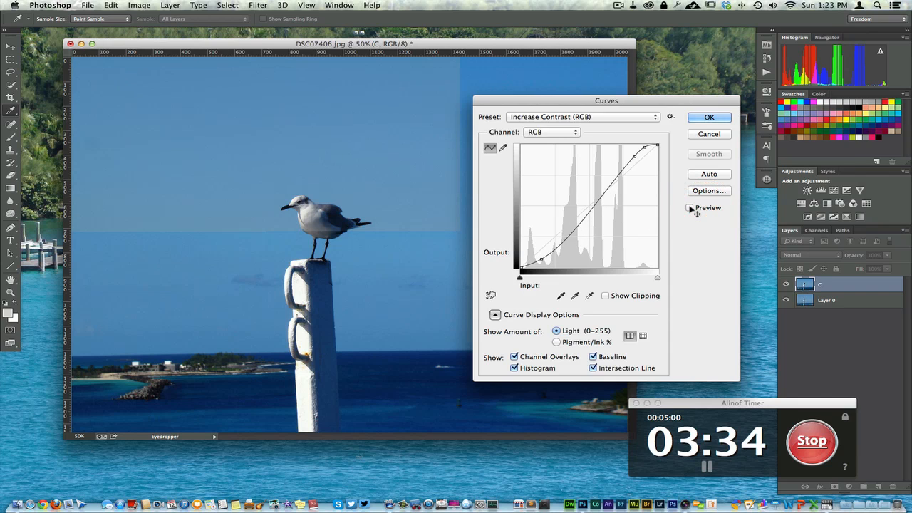
pyautogui.click(690, 207)
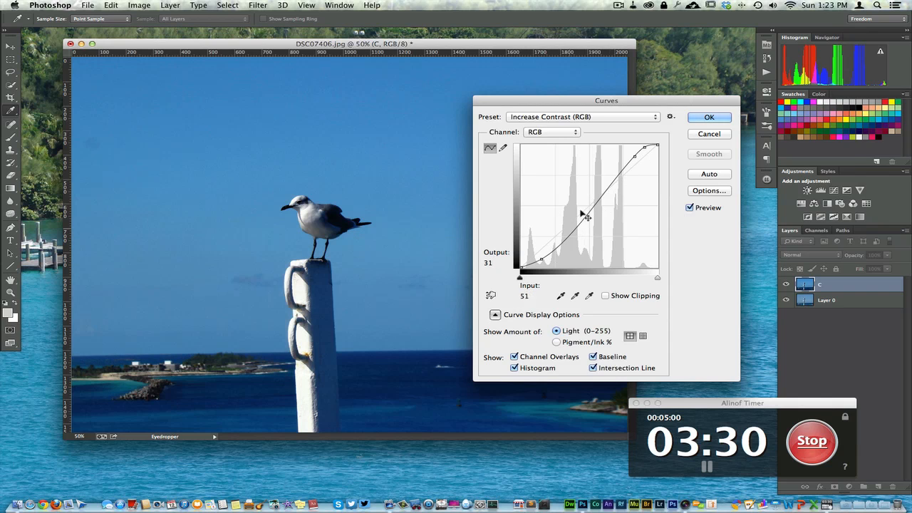
# - Try the Lighter (RGB) and Linear Contrast (RGB) curve presets, comparing each with the unadjusted photo
pyautogui.click(564, 120)
pyautogui.click(564, 127)
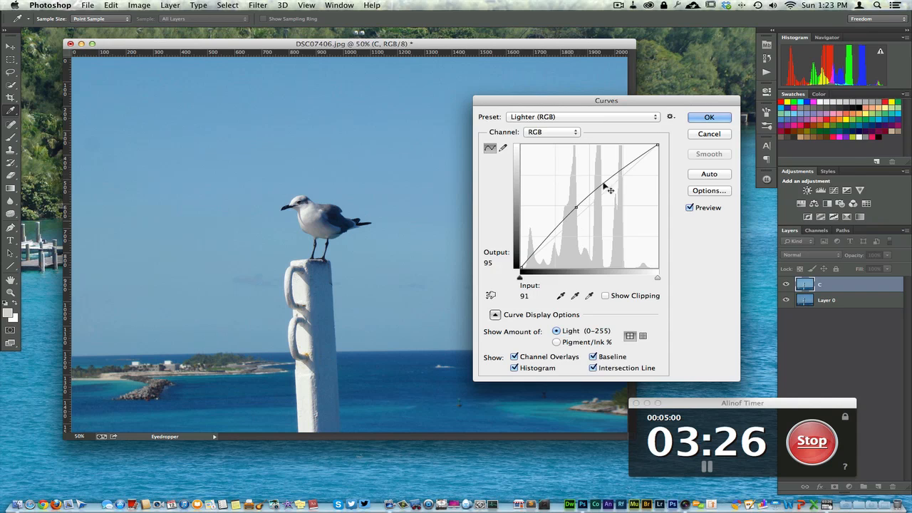
pyautogui.click(690, 208)
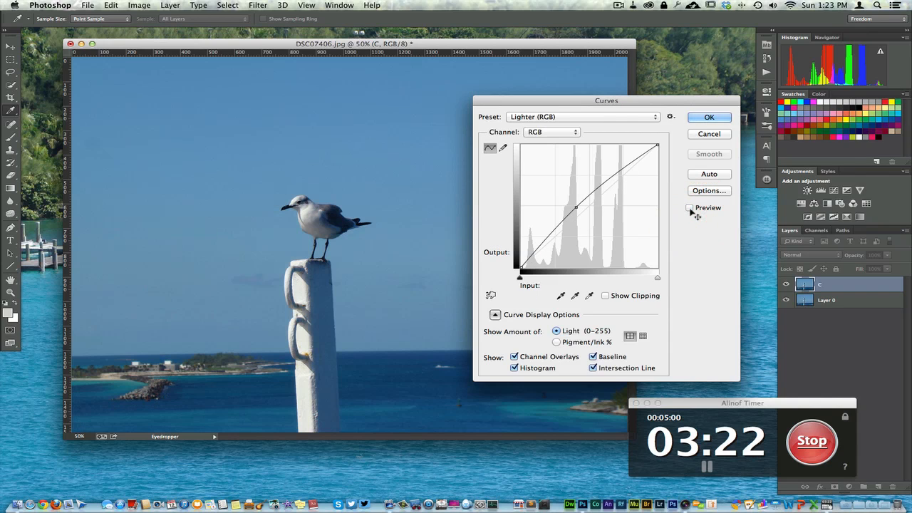
pyautogui.click(690, 209)
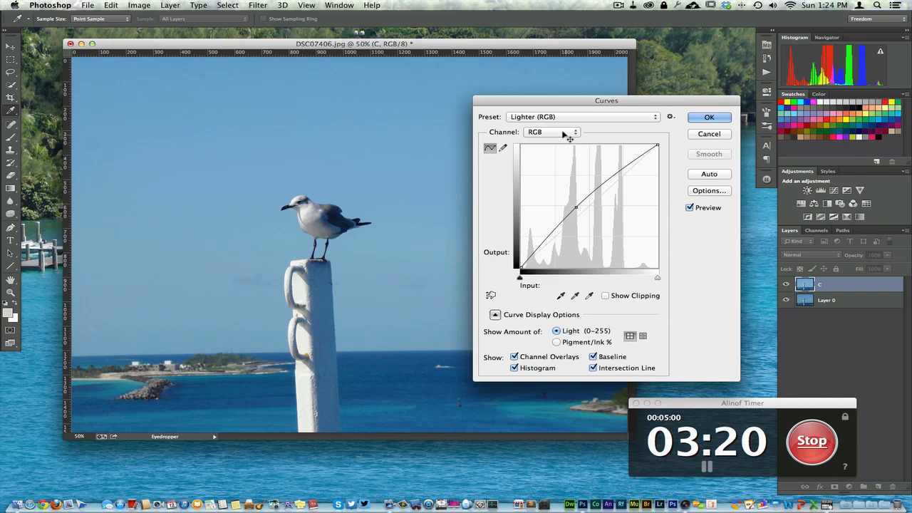
pyautogui.click(558, 116)
pyautogui.click(559, 126)
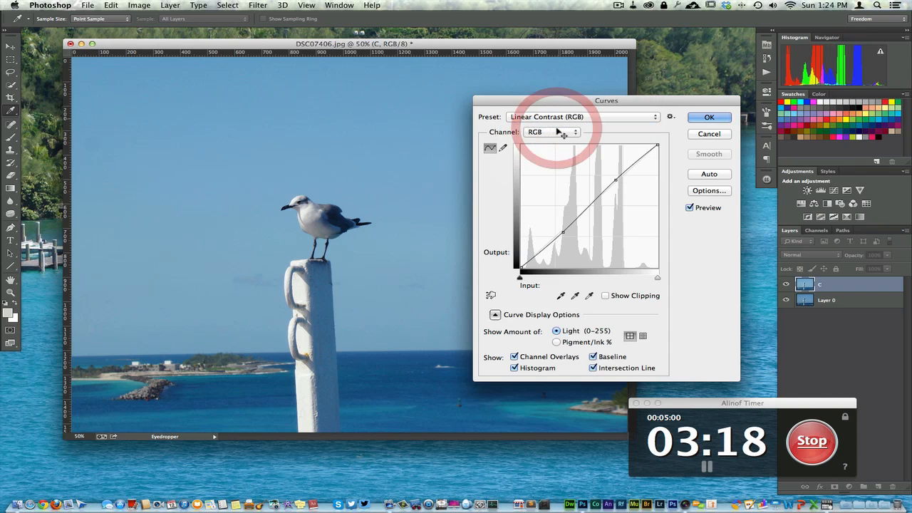
pyautogui.click(690, 208)
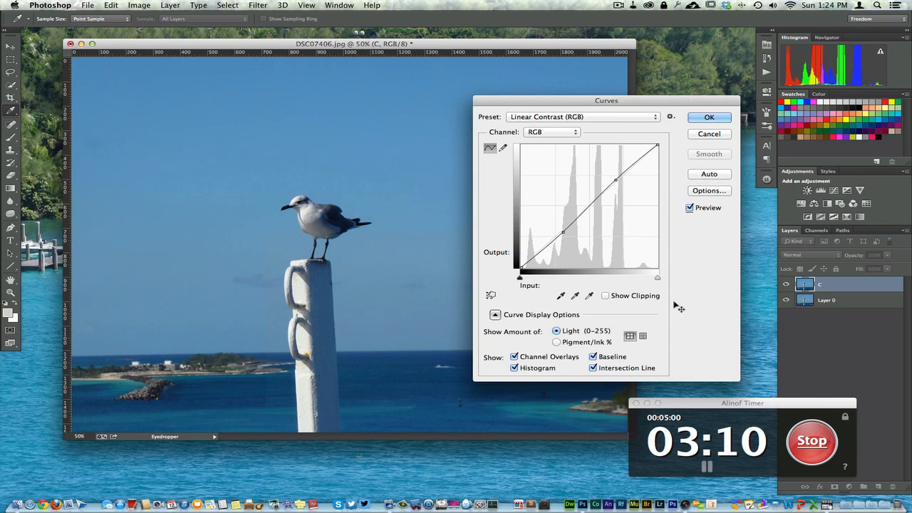
# - Examine the clipping view and the curve display options, toggling the histogram and channel overlays off and back on
pyautogui.click(607, 297)
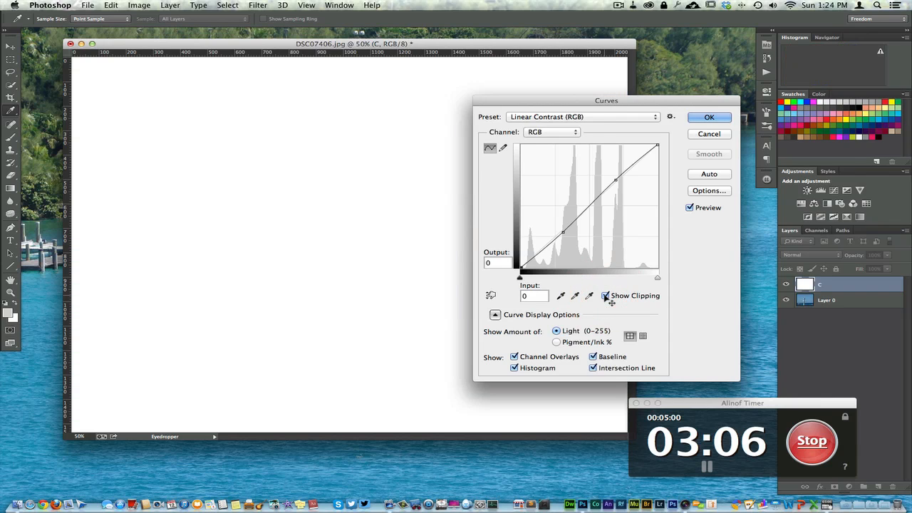
pyautogui.click(606, 297)
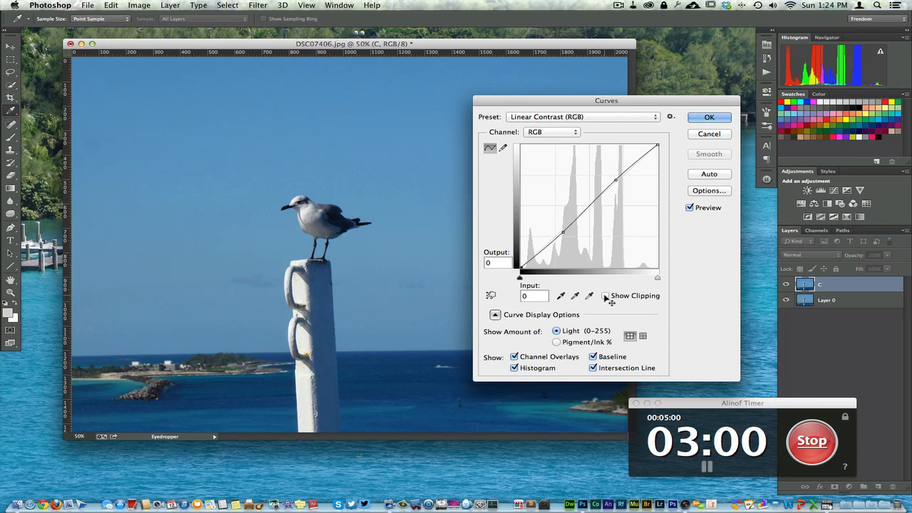
pyautogui.click(496, 315)
pyautogui.click(495, 315)
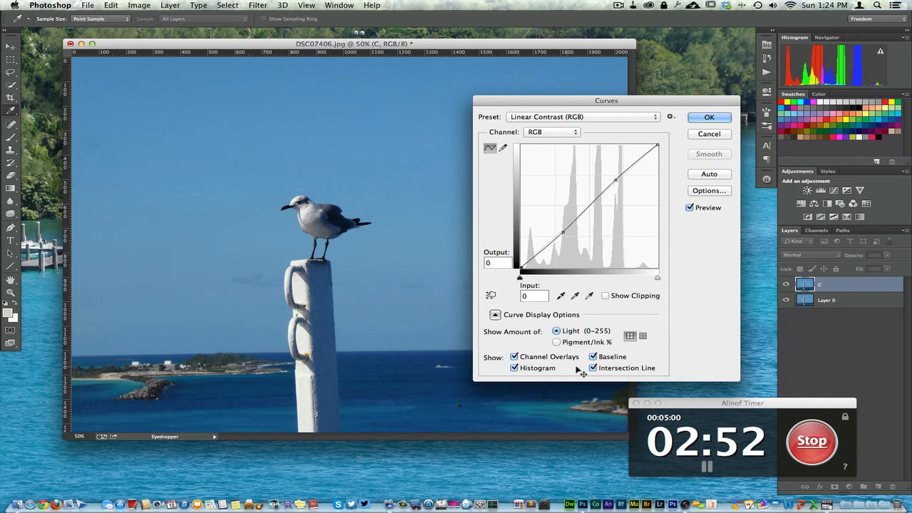
pyautogui.click(514, 368)
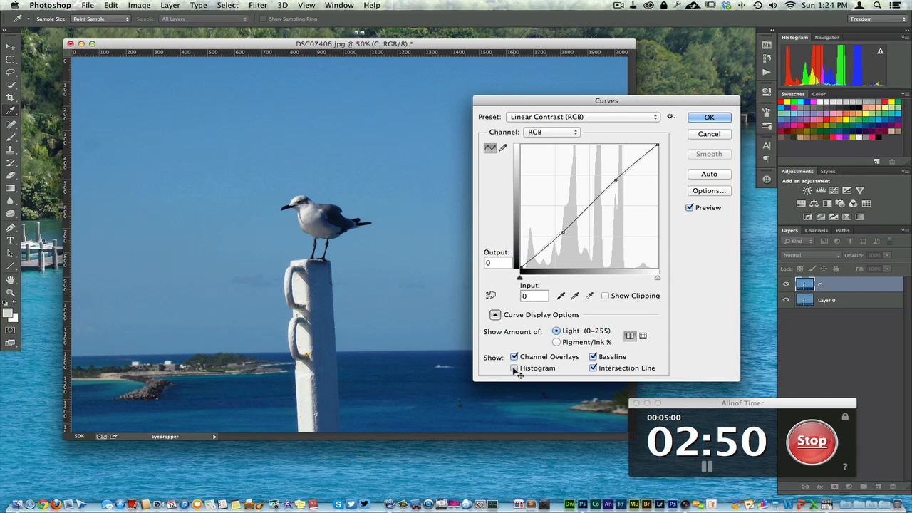
pyautogui.click(515, 368)
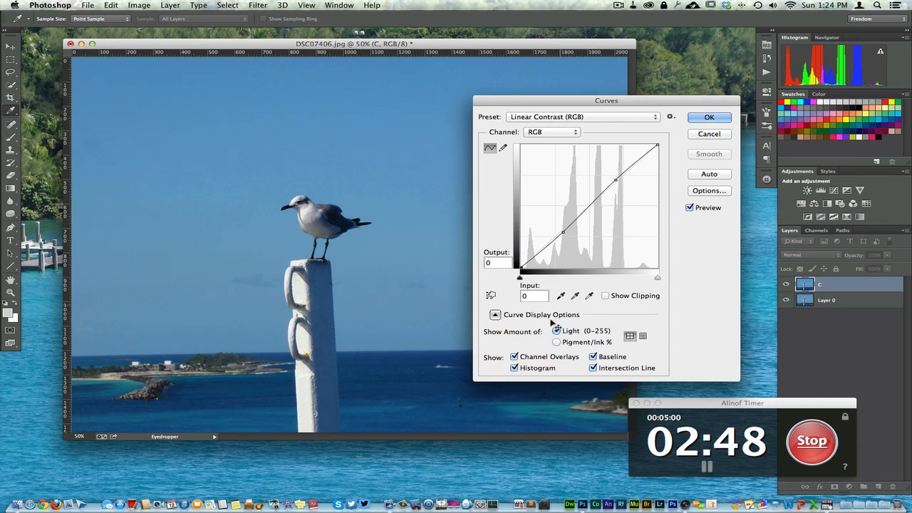
pyautogui.click(514, 357)
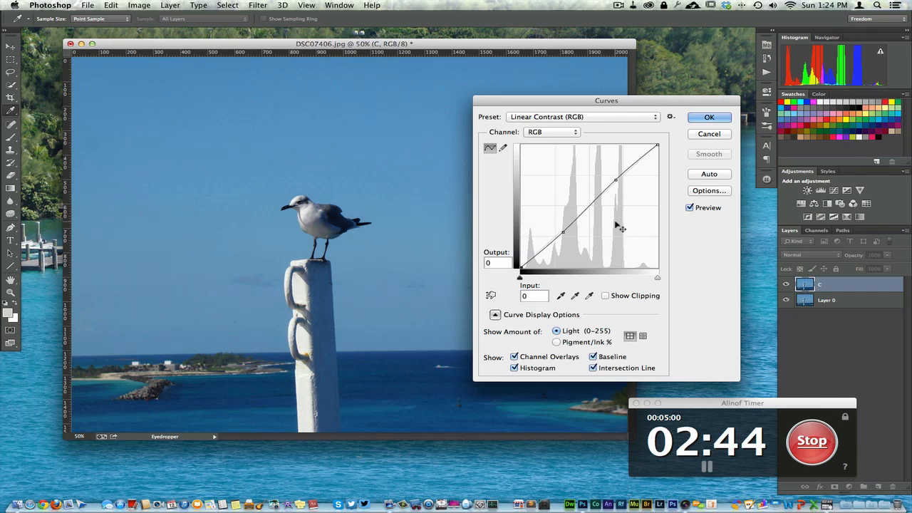
# - Reset the curve to Default and shape an S-curve with points at input 166, output 190 and input 96, output 83
pyautogui.click(563, 120)
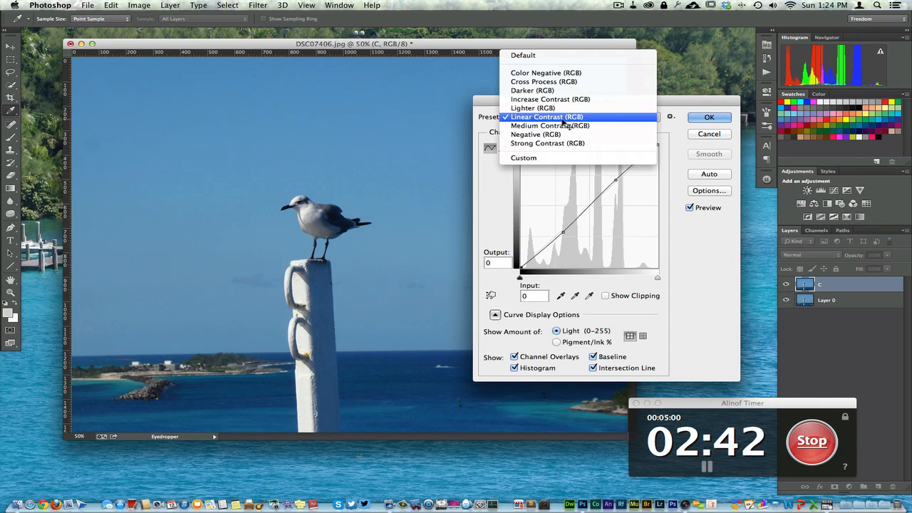
pyautogui.click(546, 60)
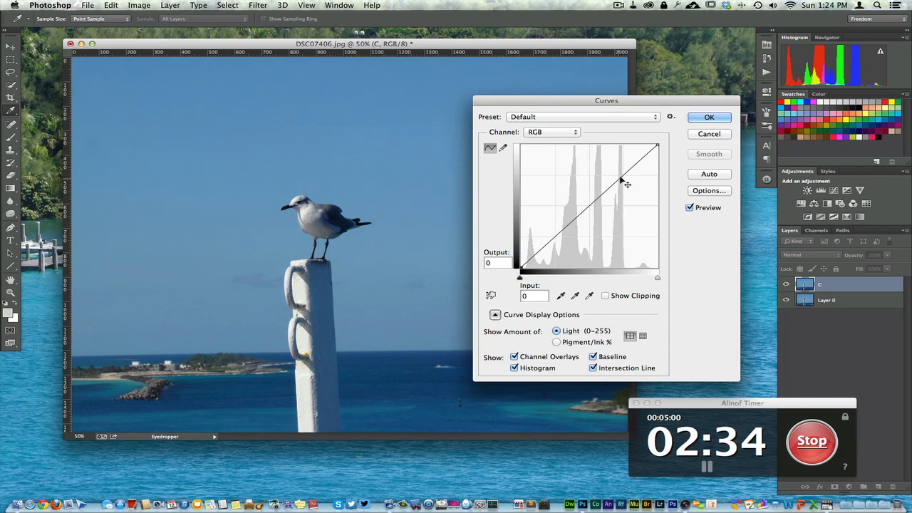
pyautogui.moveTo(622, 180); pyautogui.dragTo(616, 176)
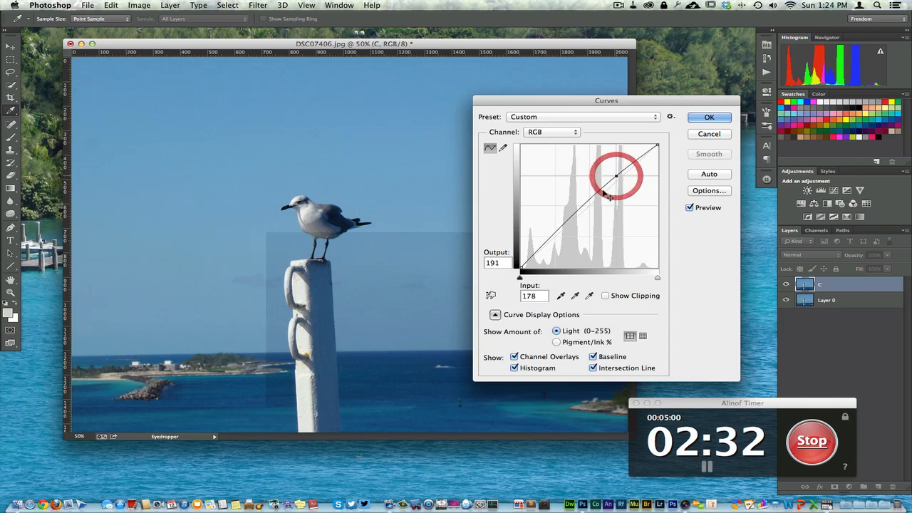
pyautogui.moveTo(566, 225); pyautogui.dragTo(574, 232)
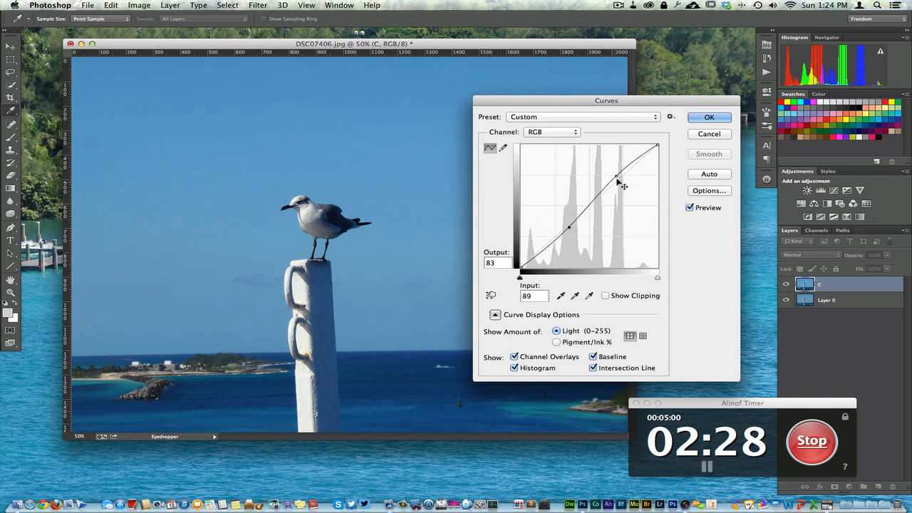
pyautogui.moveTo(621, 183); pyautogui.dragTo(618, 183)
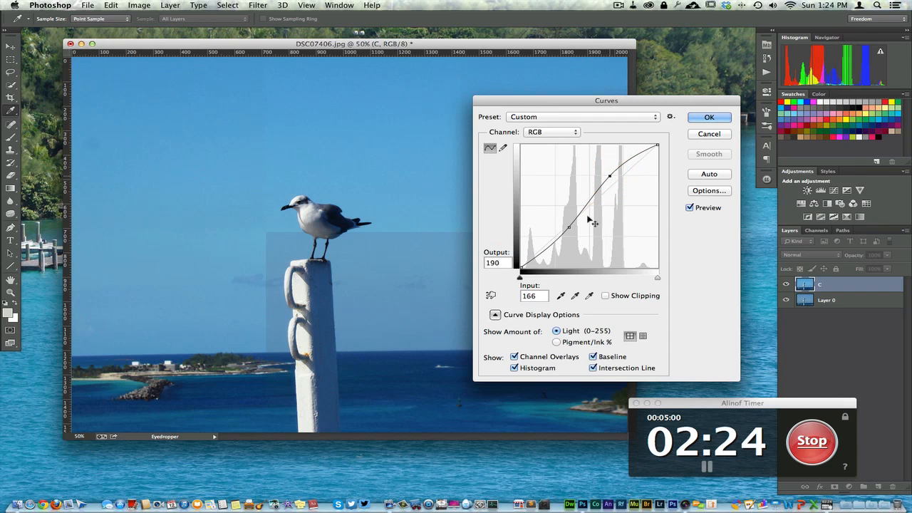
pyautogui.moveTo(574, 233); pyautogui.dragTo(579, 235)
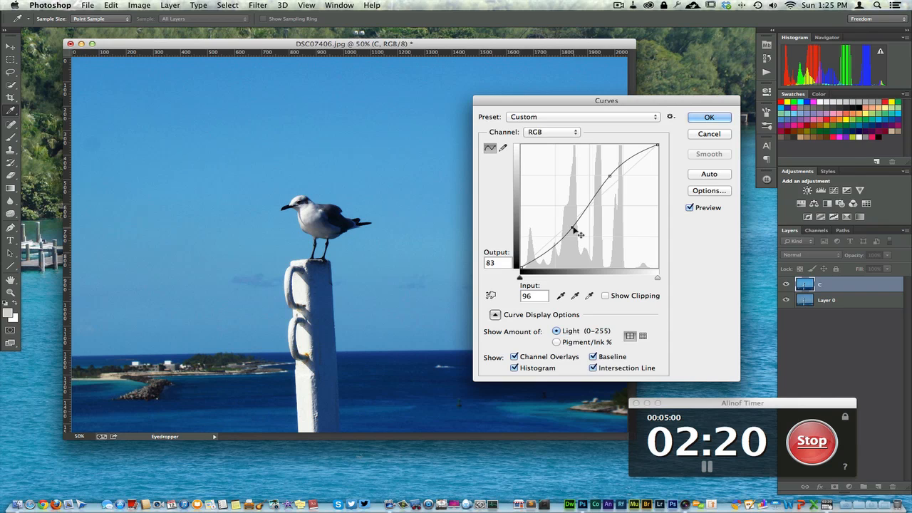
# - Move the curve's shadow point to input 89, output 82 and compare the result with the original photo through the preview
pyautogui.moveTo(579, 235); pyautogui.dragTo(575, 233)
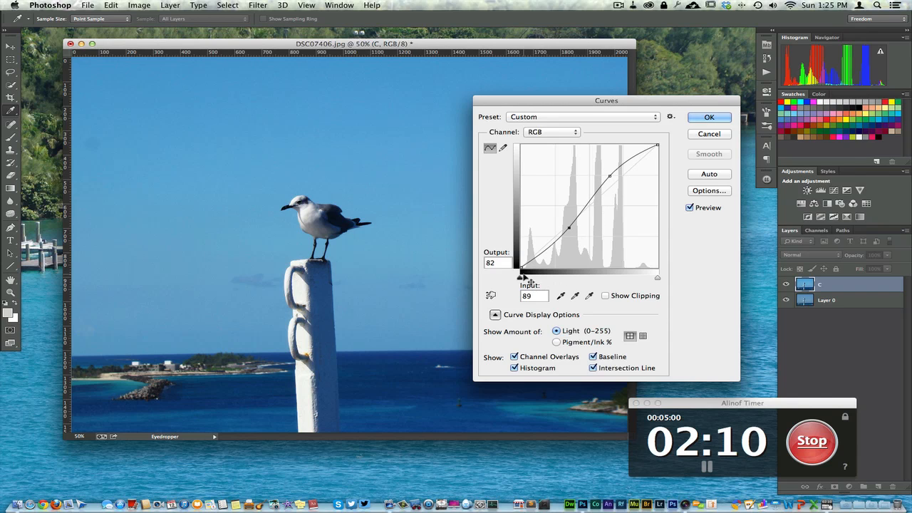
pyautogui.click(690, 208)
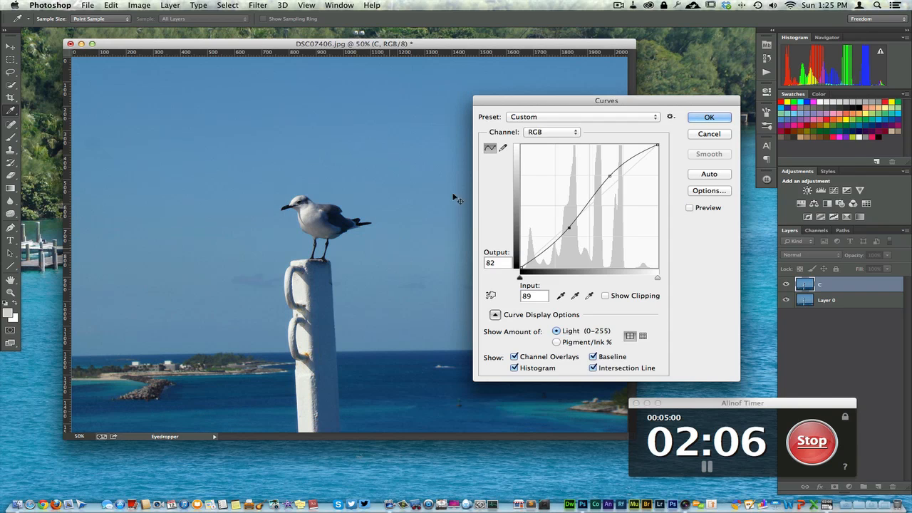
pyautogui.moveTo(517, 100); pyautogui.dragTo(545, 135)
pyautogui.click(716, 239)
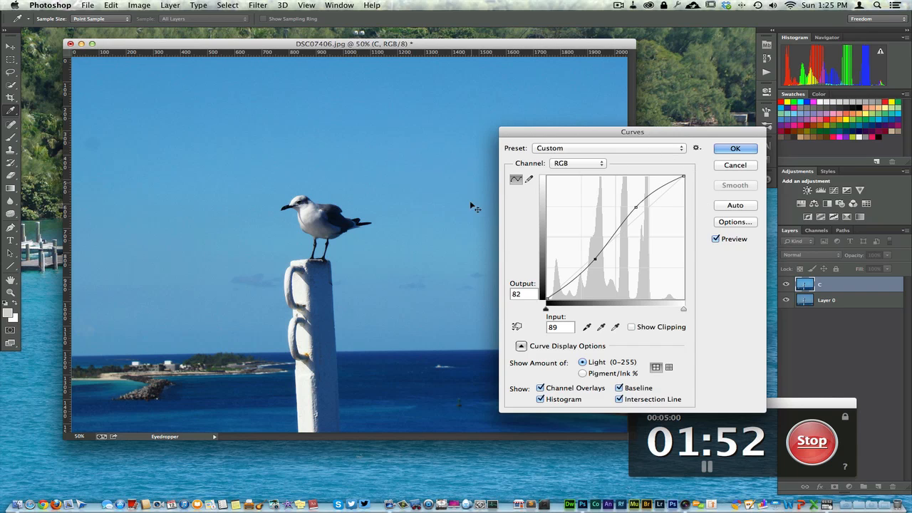
# - Try on-image curve adjustment in the sky beside the seagull, pulling the midtones down to input 139, output 115
pyautogui.moveTo(338, 141)
pyautogui.mouseDown()
pyautogui.moveTo(352, 144)
pyautogui.moveTo(326, 163)
pyautogui.mouseUp()
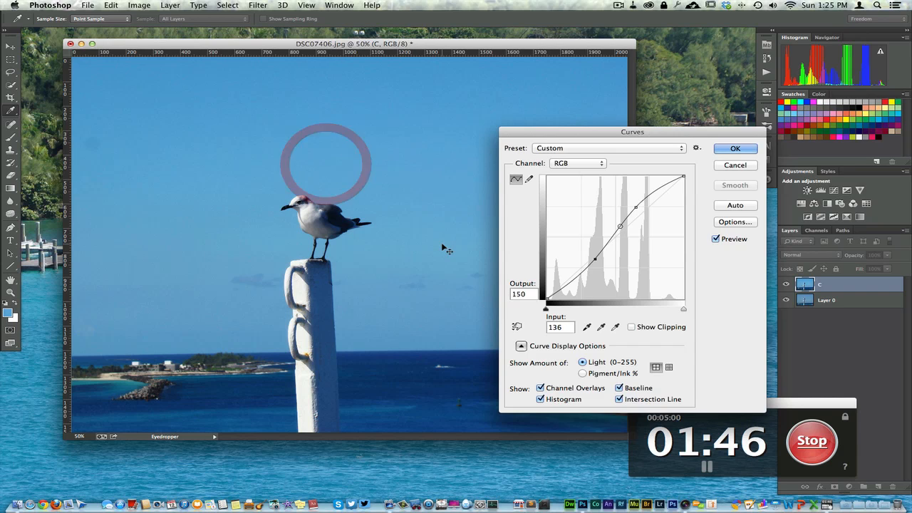
pyautogui.press('super+z')
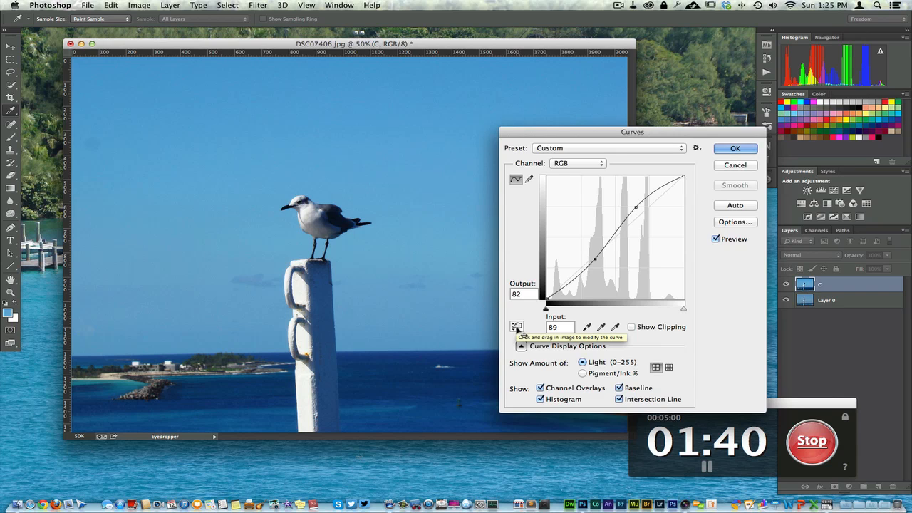
pyautogui.click(517, 327)
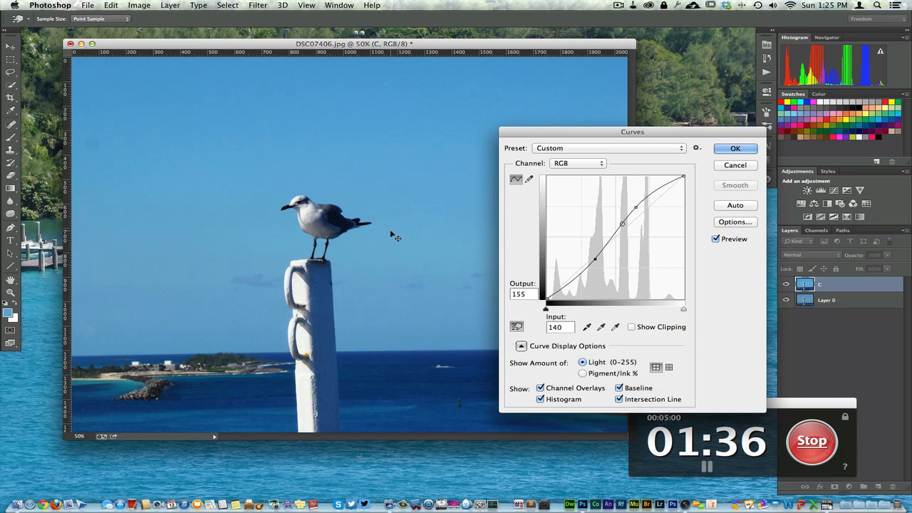
pyautogui.moveTo(388, 222); pyautogui.dragTo(391, 233)
pyautogui.moveTo(387, 222); pyautogui.dragTo(387, 245)
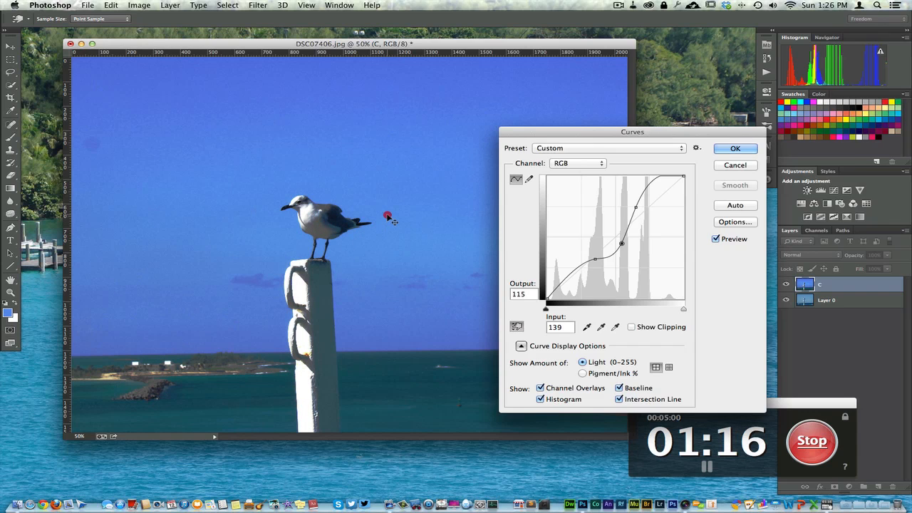
pyautogui.click(387, 216)
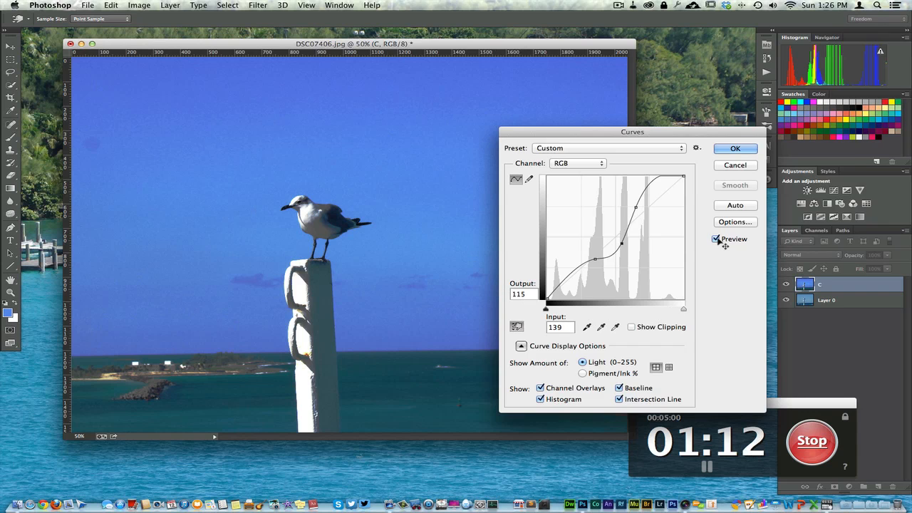
# - Try to undo the on-image midtone adjustment, and discard all the Curves changes
pyautogui.press('super+z')
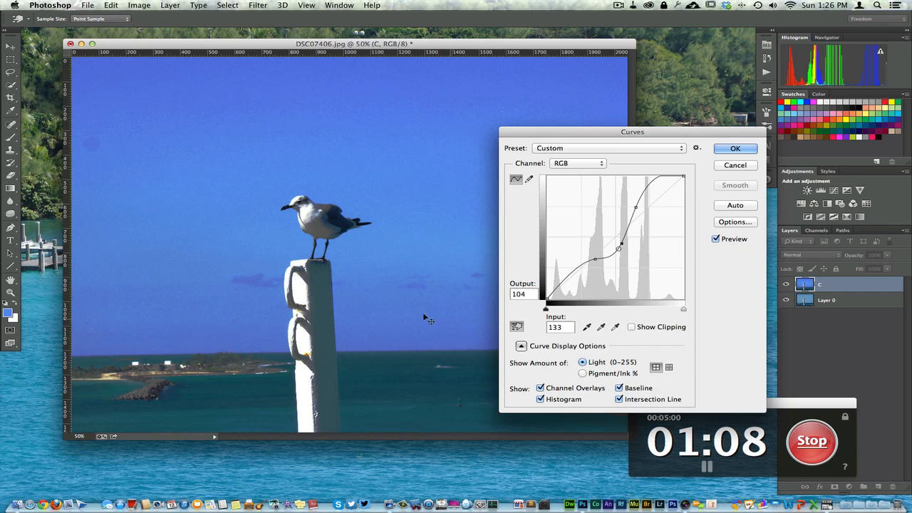
pyautogui.press('super+z')
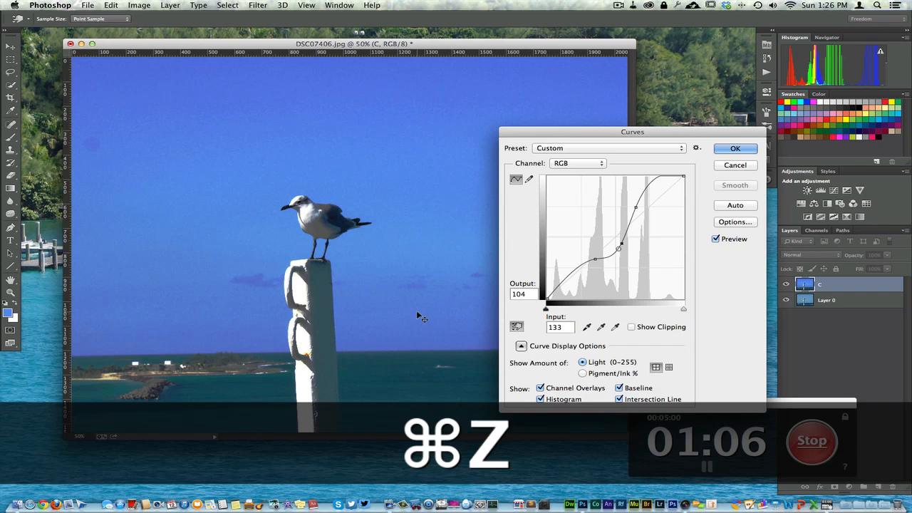
pyautogui.press('super+z')
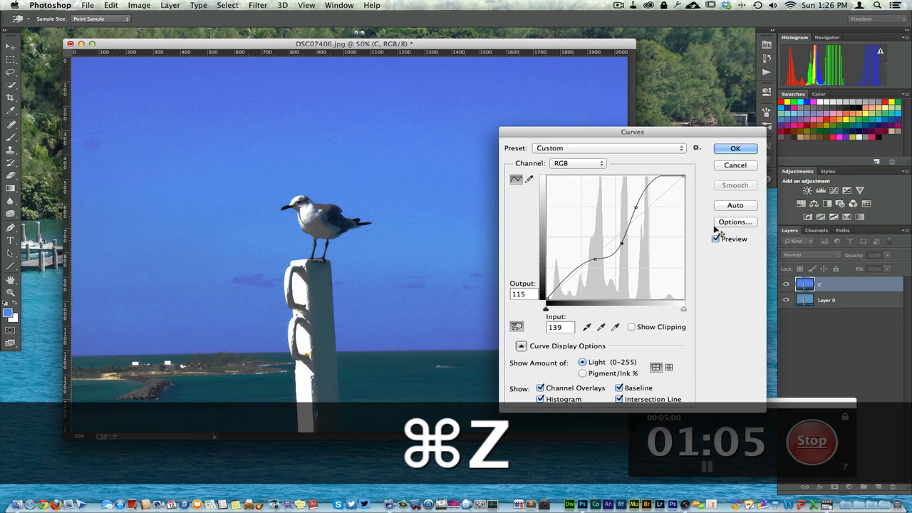
pyautogui.click(735, 166)
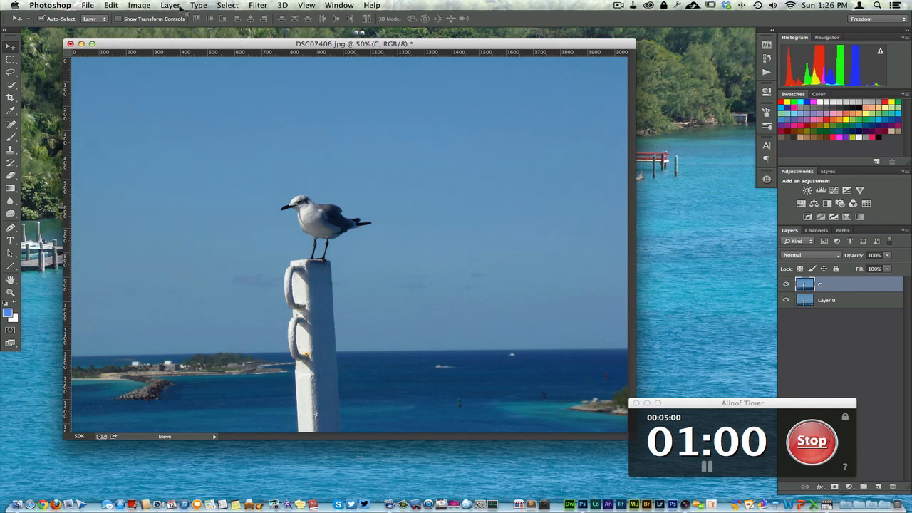
# - Start a fresh Curves adjustment on layer C and apply the automatic correction
pyautogui.click(139, 5)
pyautogui.moveTo(150, 32)
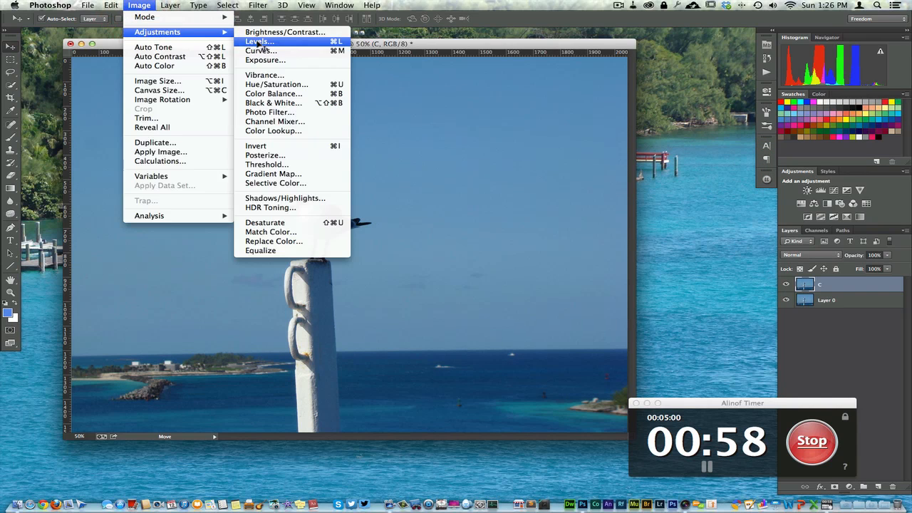
pyautogui.click(261, 52)
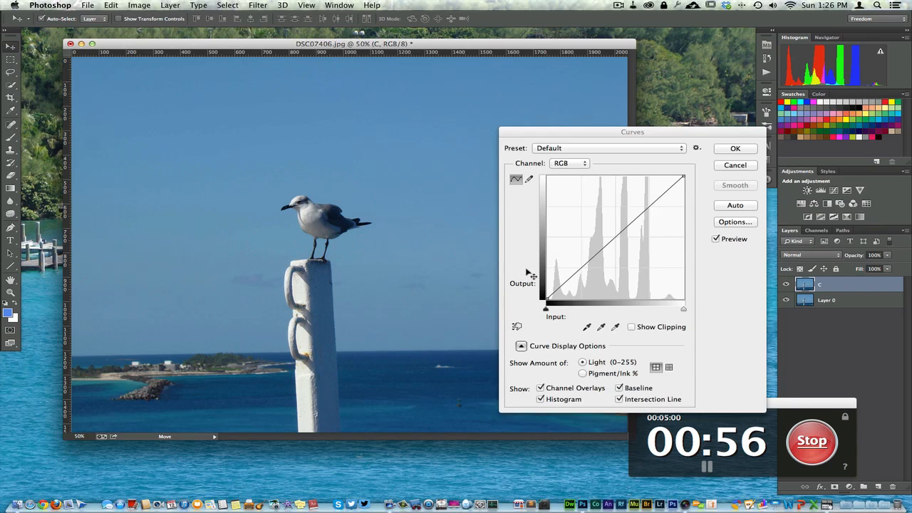
pyautogui.click(736, 206)
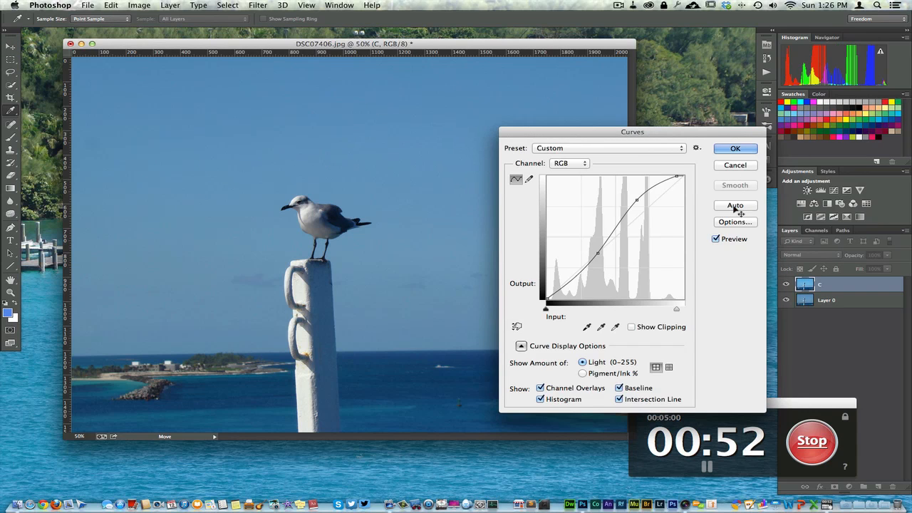
# - Look over the auto color correction options, and switch the curve grid to the detailed display and back to quarter-tone increments
pyautogui.click(734, 222)
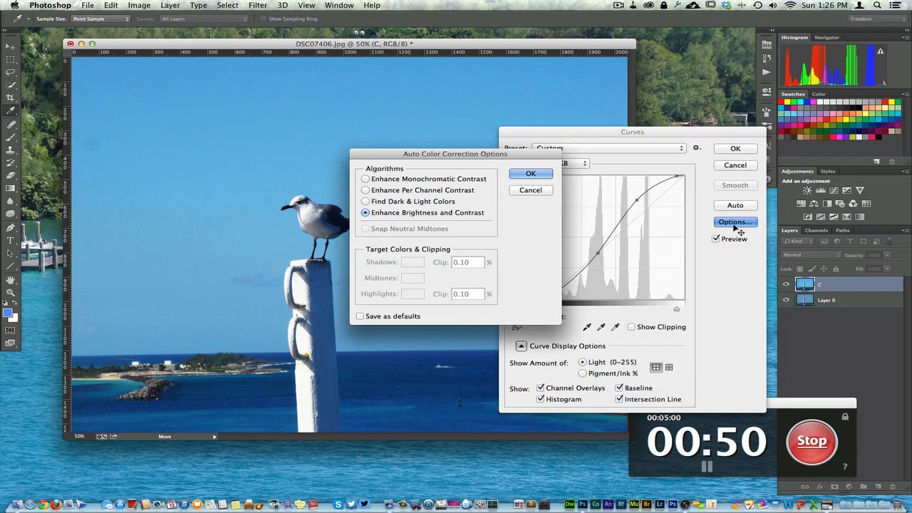
pyautogui.click(528, 190)
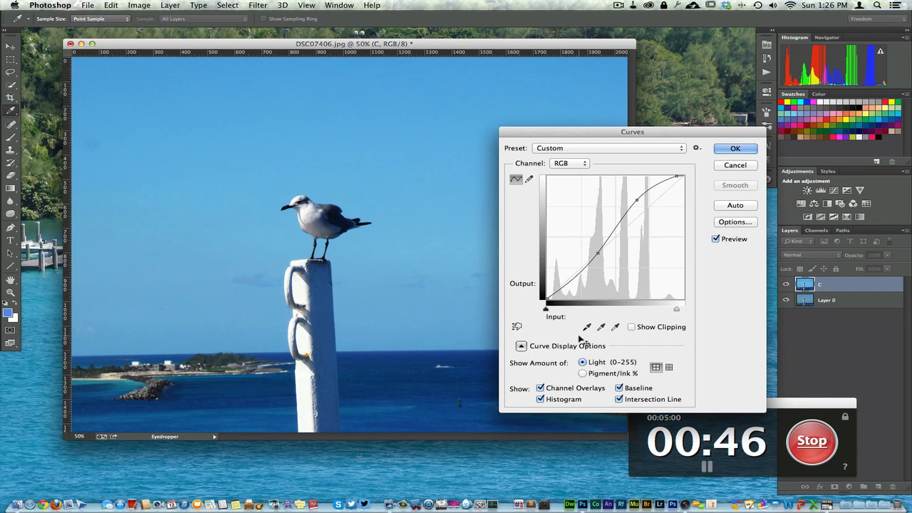
pyautogui.click(668, 367)
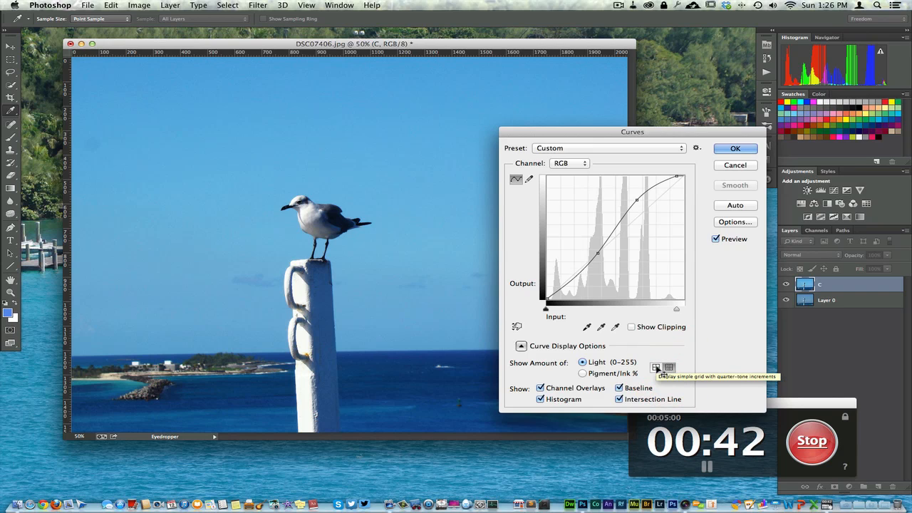
pyautogui.click(656, 367)
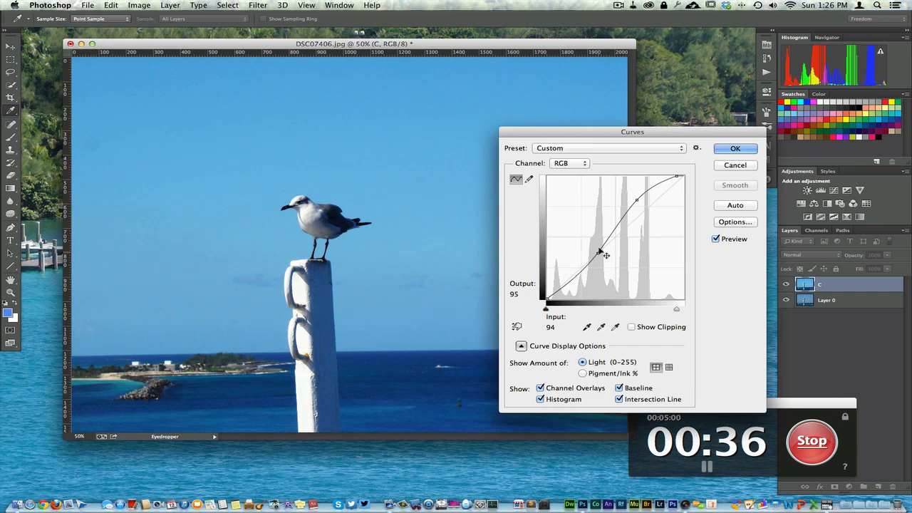
# - Set the curve's white point to input 228 and its black point to input 10, trying 205 and 43 on the way
pyautogui.moveTo(680, 314); pyautogui.dragTo(661, 316)
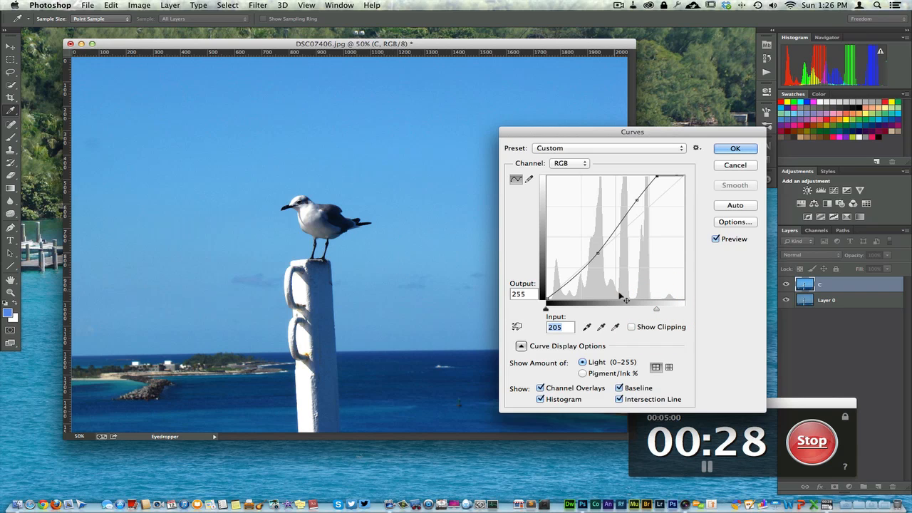
pyautogui.moveTo(660, 308); pyautogui.dragTo(674, 314)
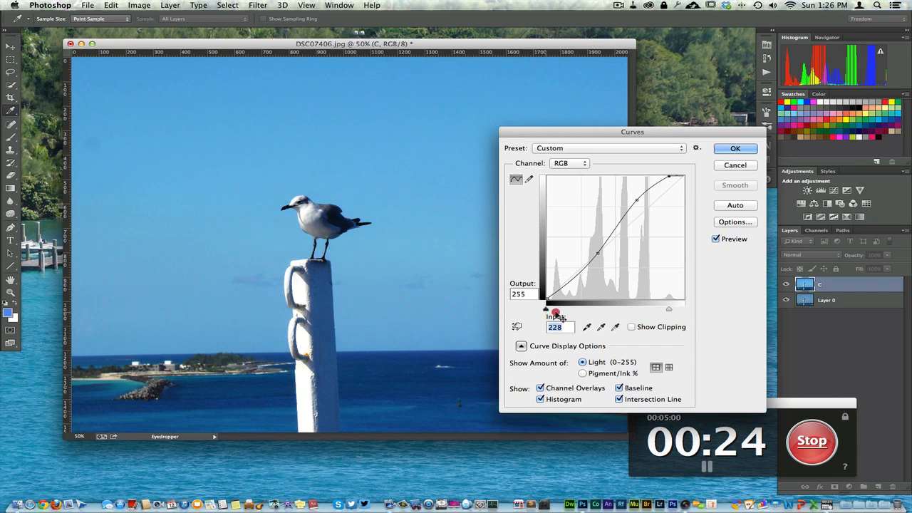
pyautogui.moveTo(547, 309); pyautogui.dragTo(568, 309)
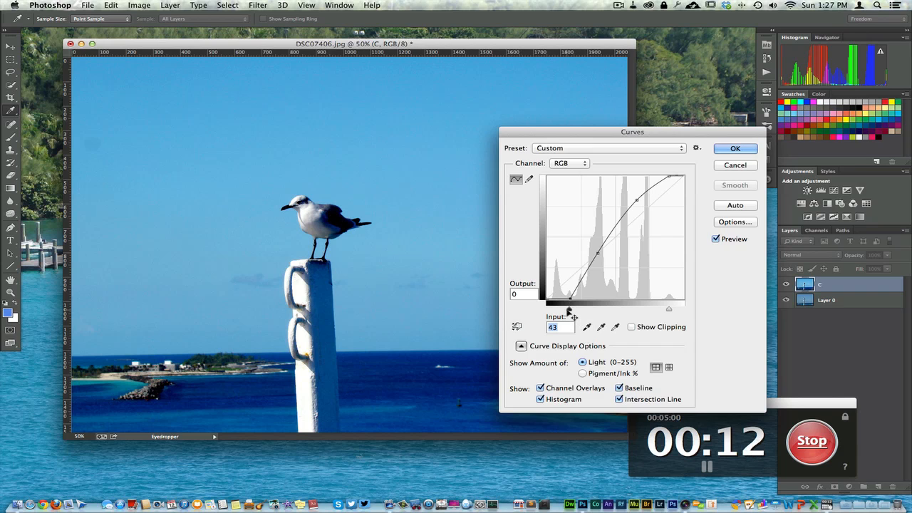
pyautogui.moveTo(571, 316); pyautogui.dragTo(552, 316)
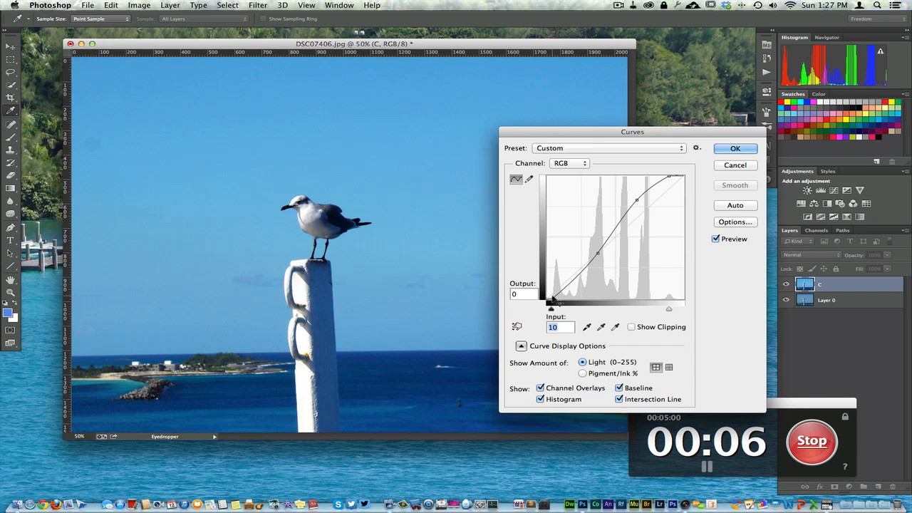
pyautogui.click(553, 311)
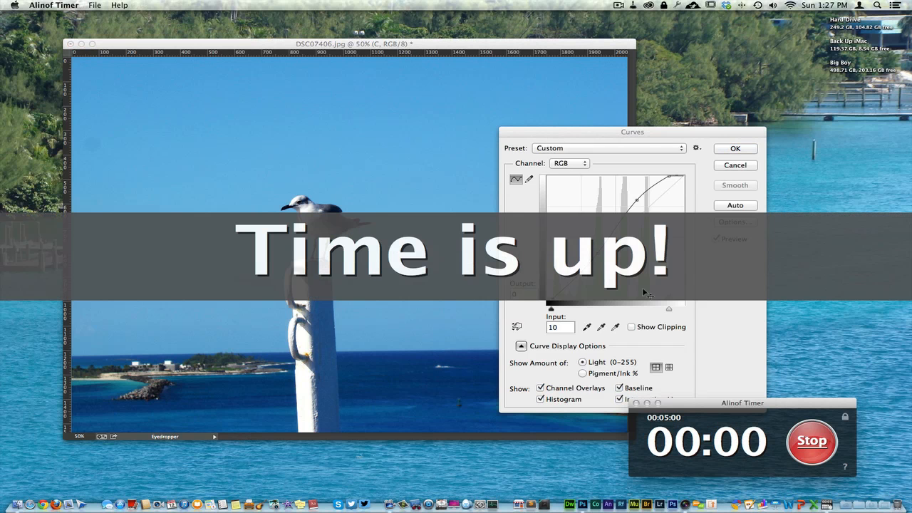
# - Dismiss the timer alert and look over the Curves channel choices back in Photoshop, leaving RGB selected
pyautogui.click(427, 294)
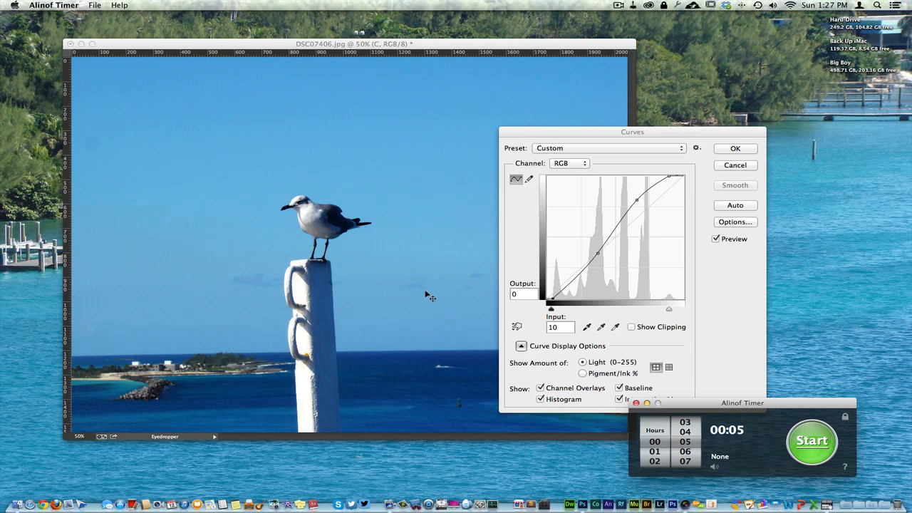
pyautogui.click(414, 292)
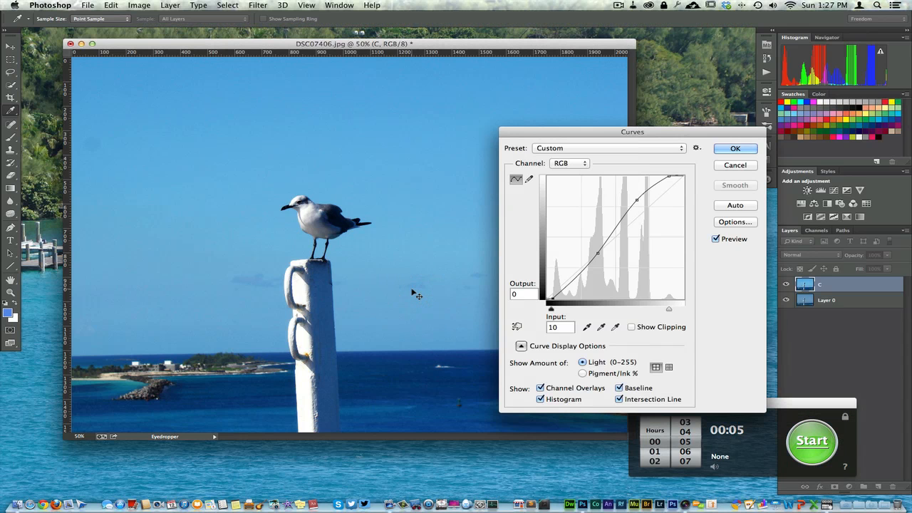
pyautogui.click(574, 164)
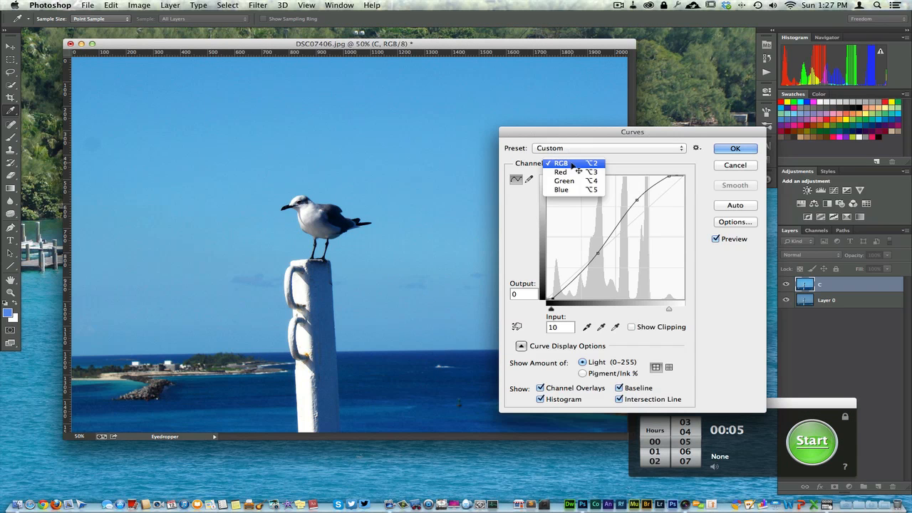
pyautogui.click(628, 155)
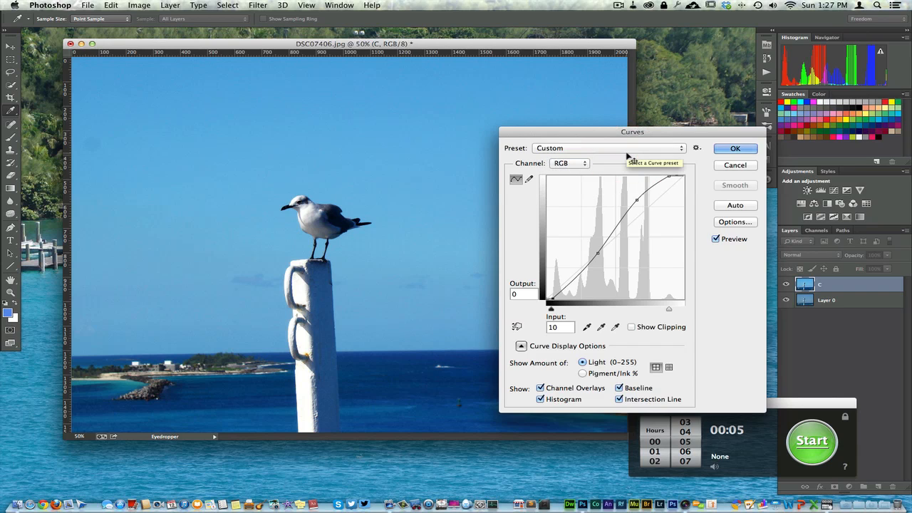